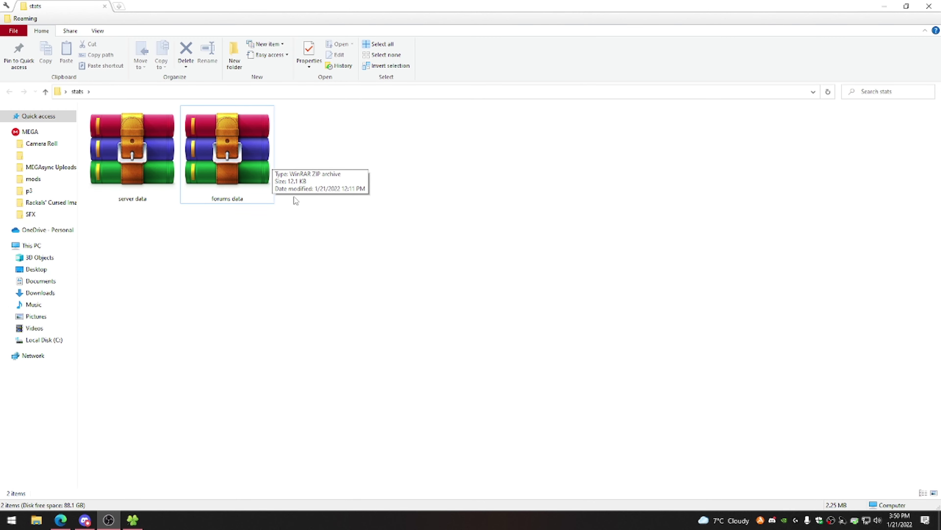
Step: Select and then deselect the forums data.zip archive in the stats folder
click(227, 156)
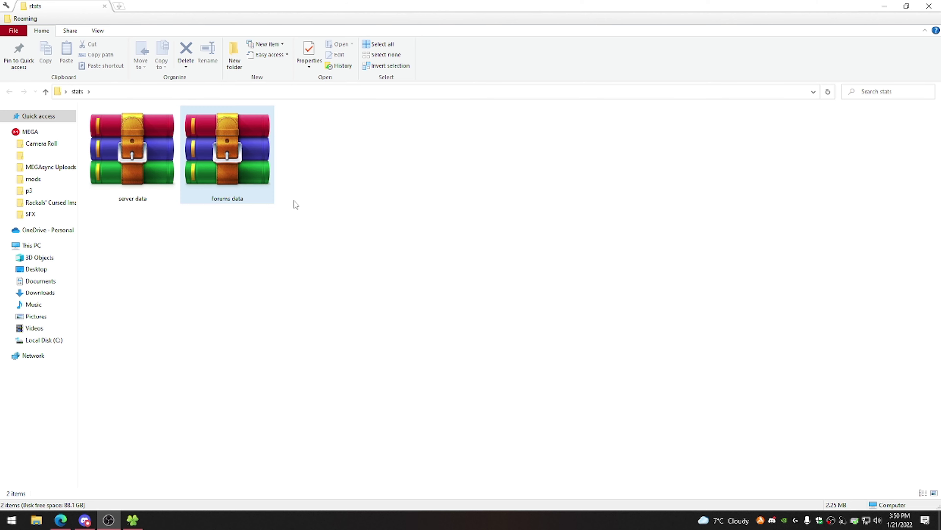
click(296, 204)
double_click(260, 198)
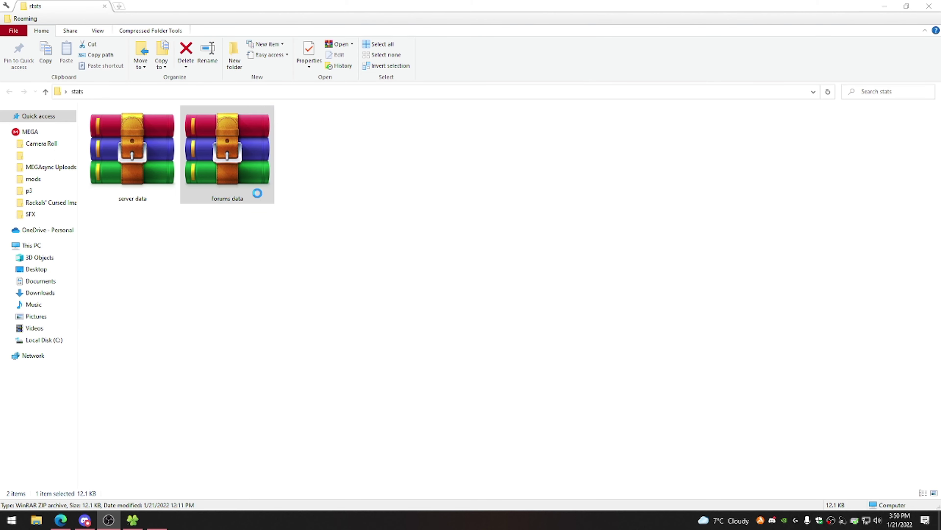
click(655, 98)
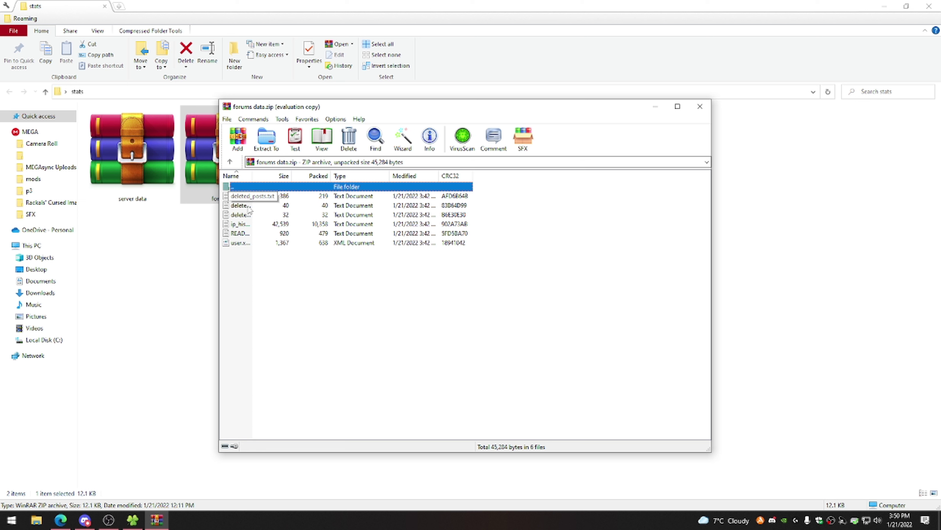
click(288, 260)
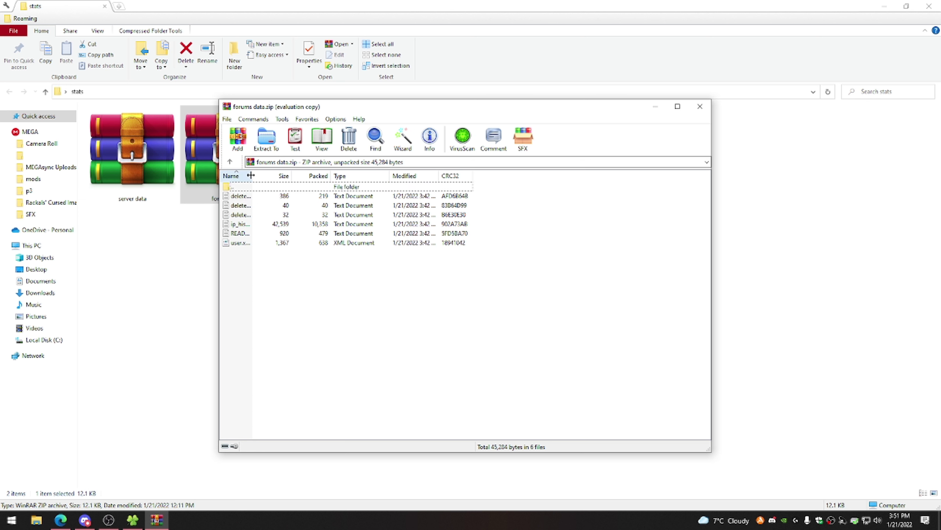
drag(252, 176, 336, 177)
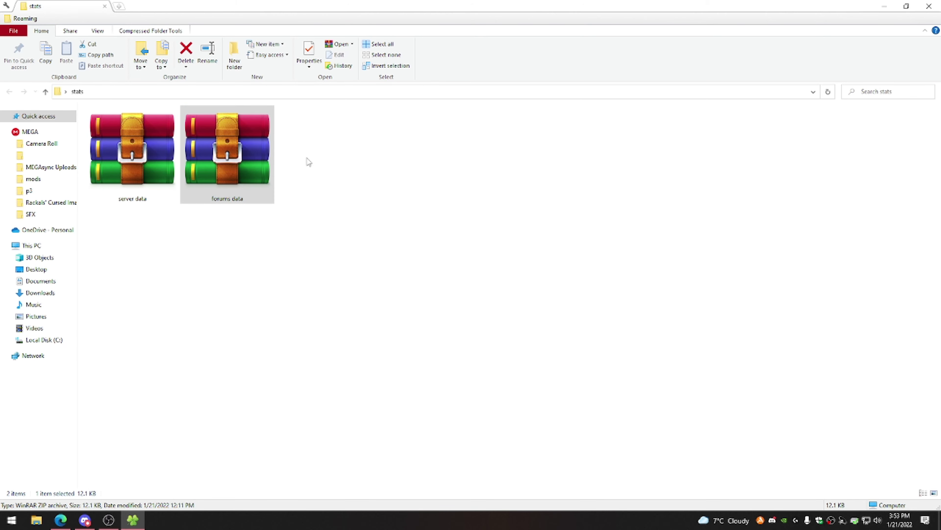
Step: Open server data.zip in WinRAR and dismiss the license purchase reminder
click(123, 187)
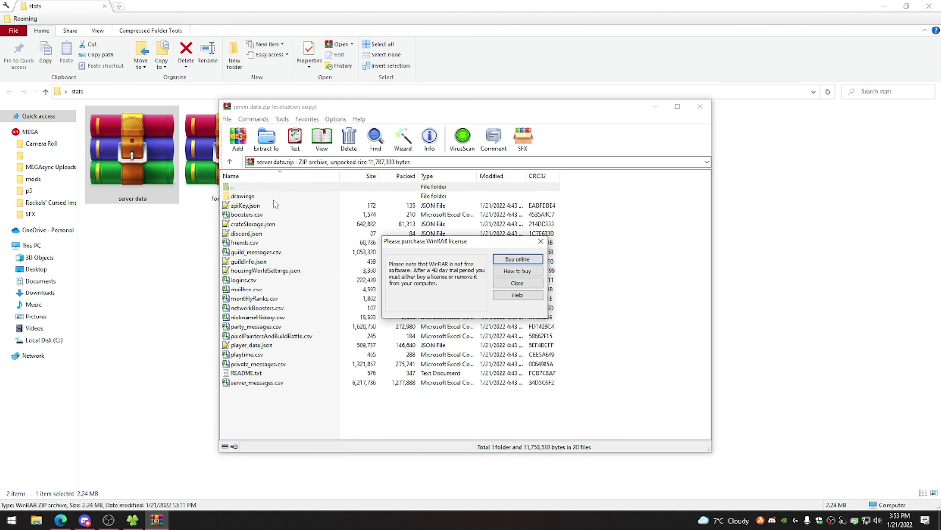
click(544, 237)
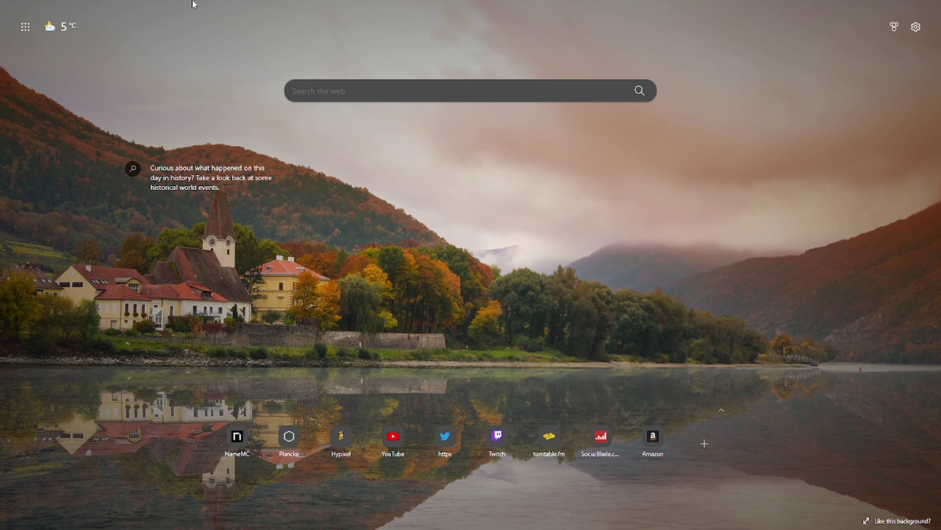
Step: Load hypixel.net/data-request in Microsoft Edge
mouse_move(193, 2)
click(163, 23)
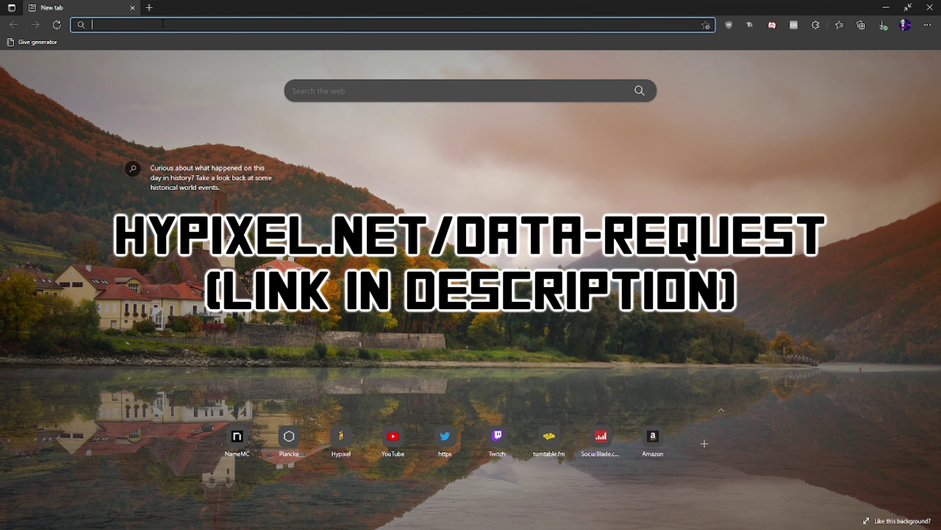
text(hypixel.n)
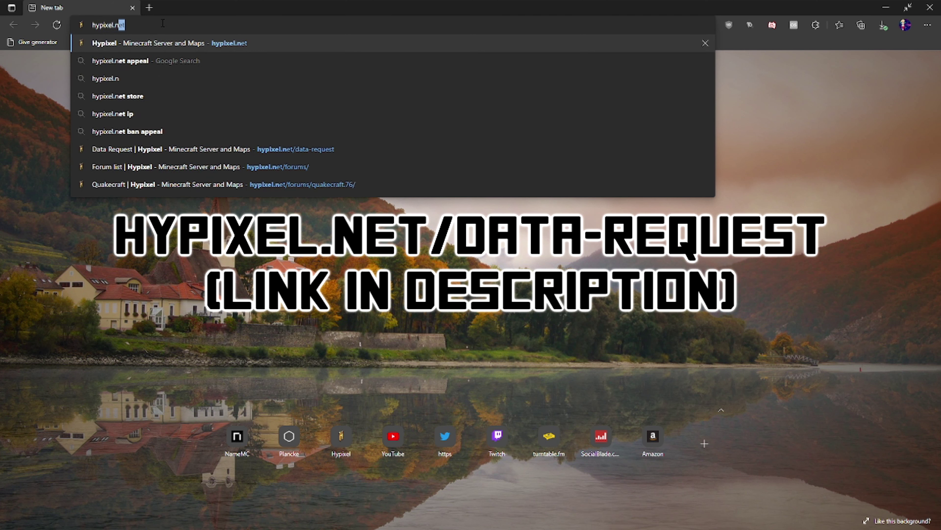
text(et/data-reques)
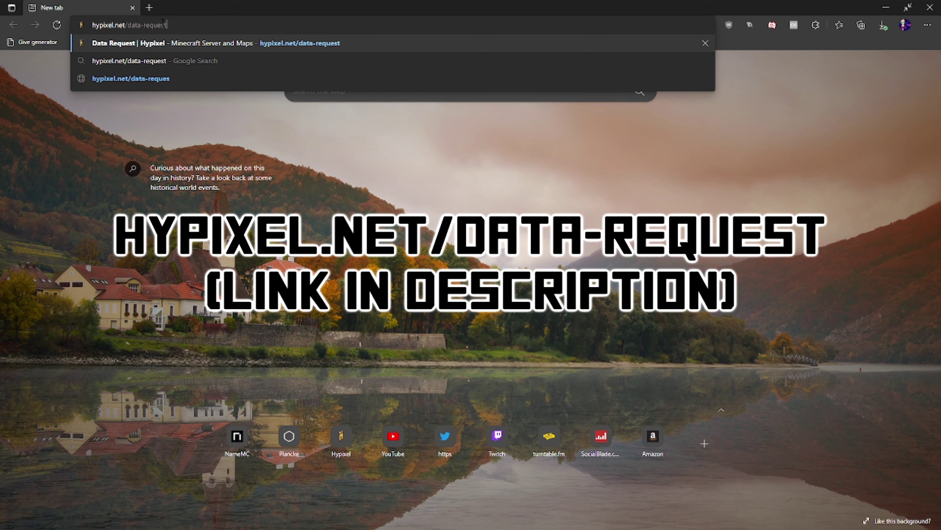
key(Return)
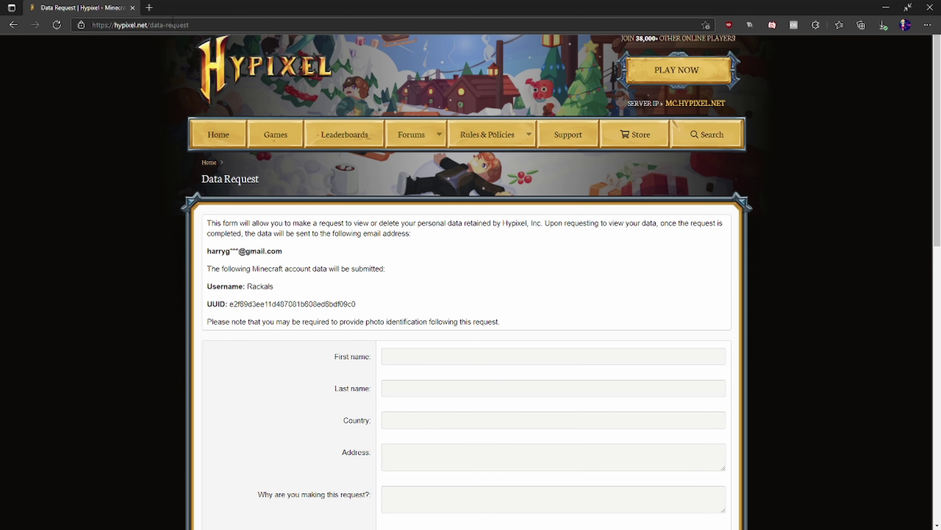
Step: Review the Data Request form and the signed-in Minecraft account details
scroll(379, 264, down, 6)
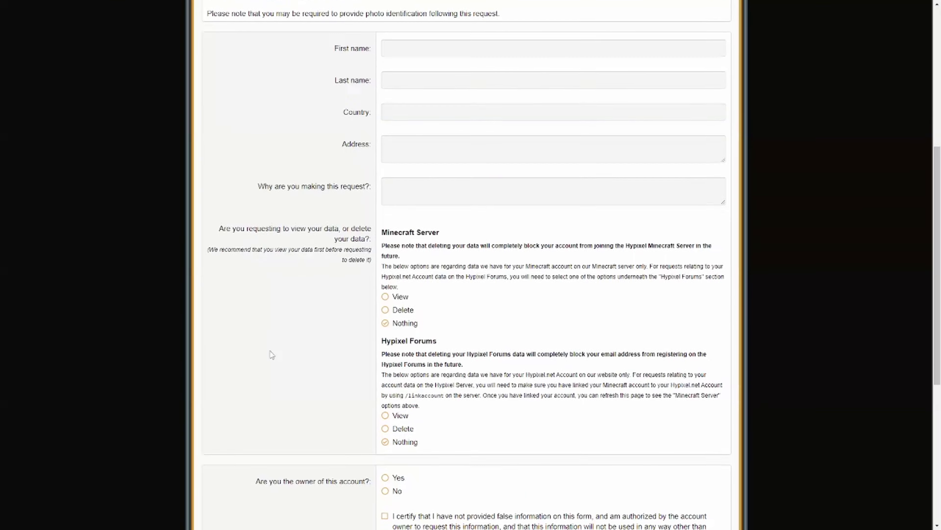
scroll(156, 246, up, 6)
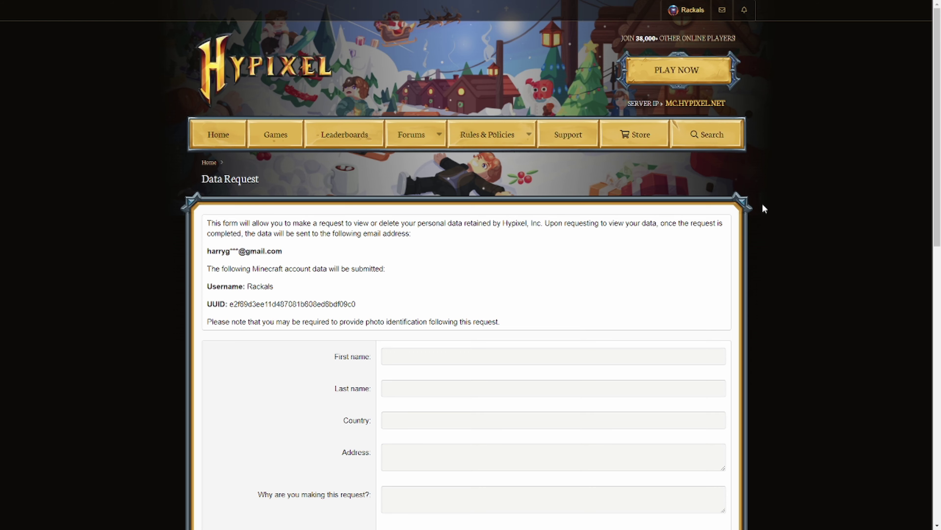
click(494, 269)
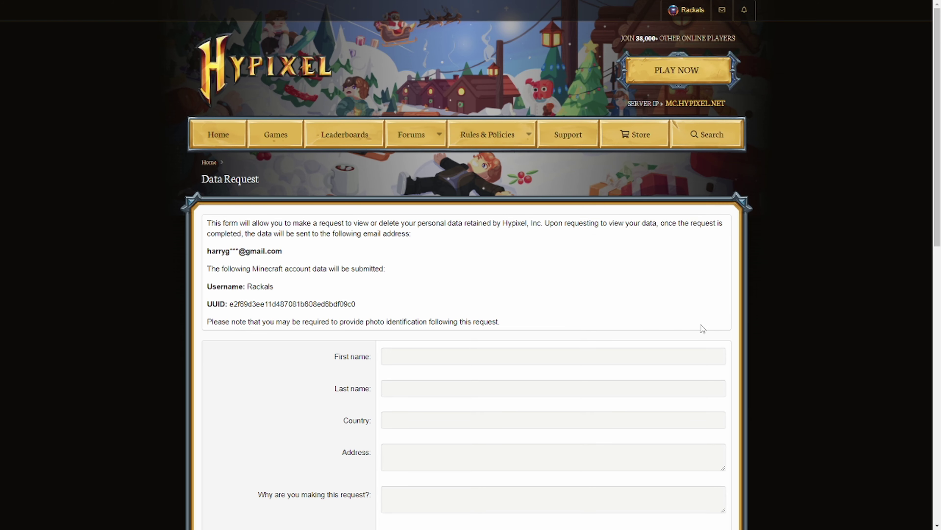
triple_click(437, 270)
shift+click(634, 304)
click(460, 255)
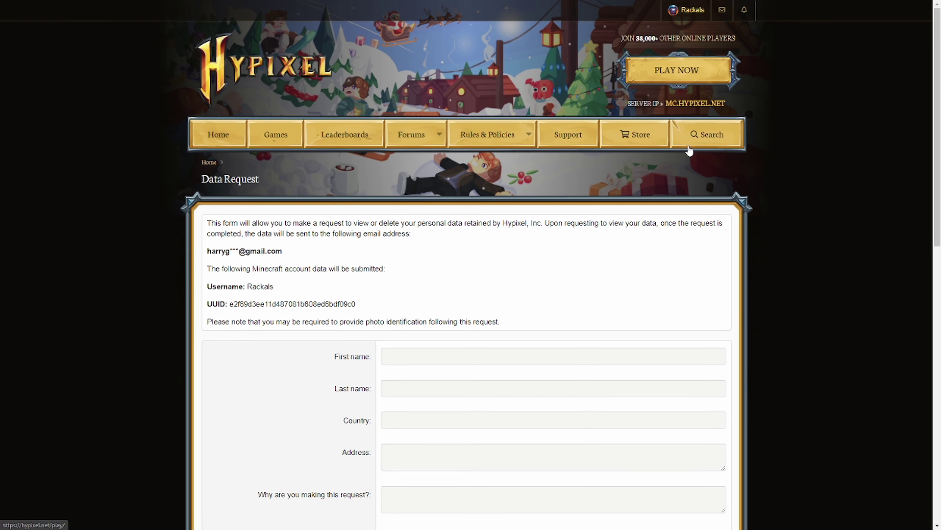
scroll(361, 160, down, 8)
scroll(252, 269, up, 6)
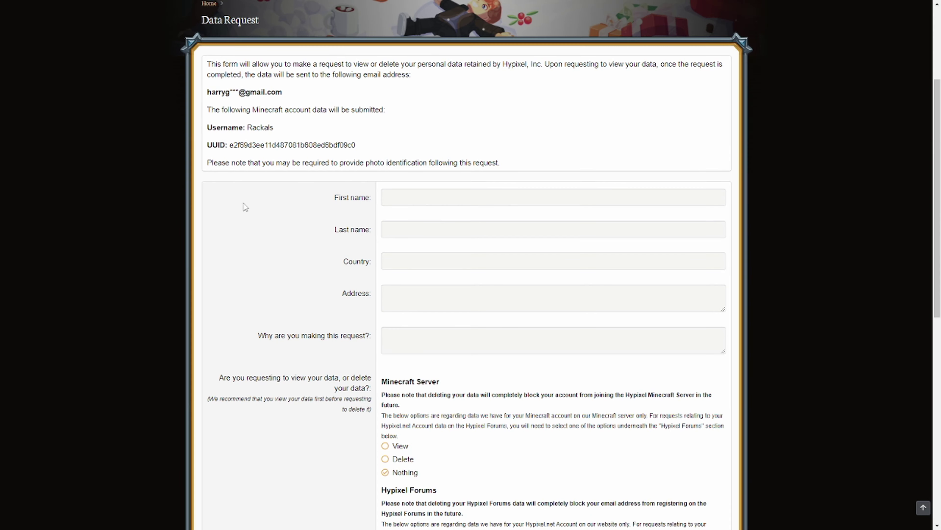
scroll(259, 193, down, 8)
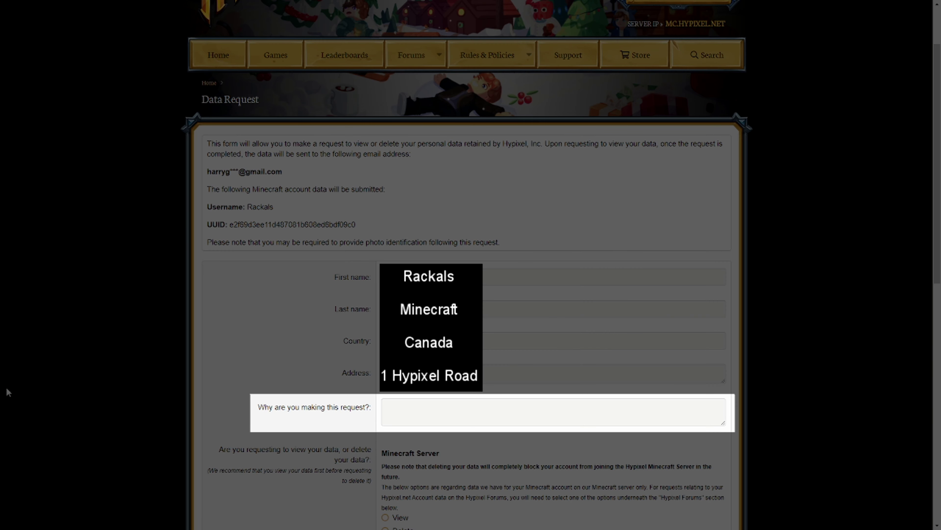
Step: Enter 'To see it' as the reason for the data request
click(454, 403)
text(To see it)
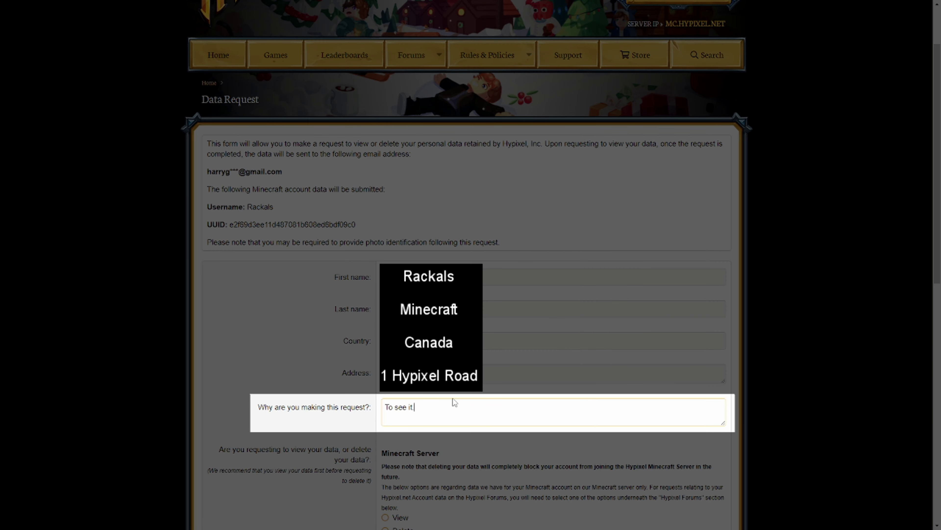
scroll(455, 402, down, 10)
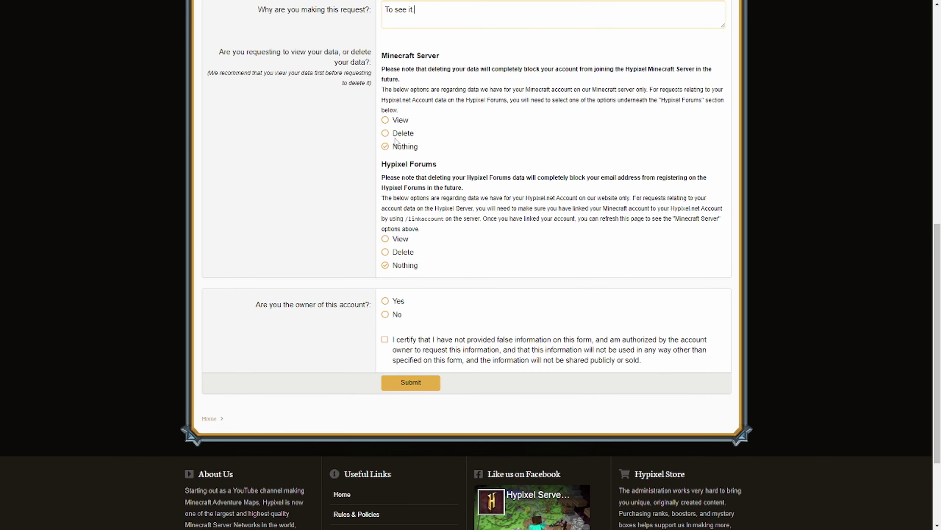
Step: Choose View for both the Minecraft Server and Hypixel Forums data
click(400, 119)
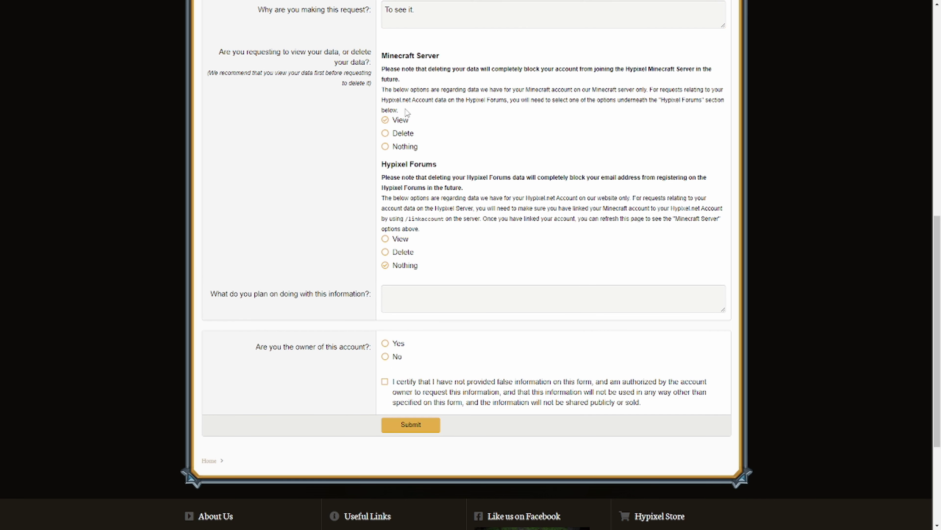
drag(376, 61, 493, 106)
click(465, 87)
triple_click(452, 168)
click(397, 243)
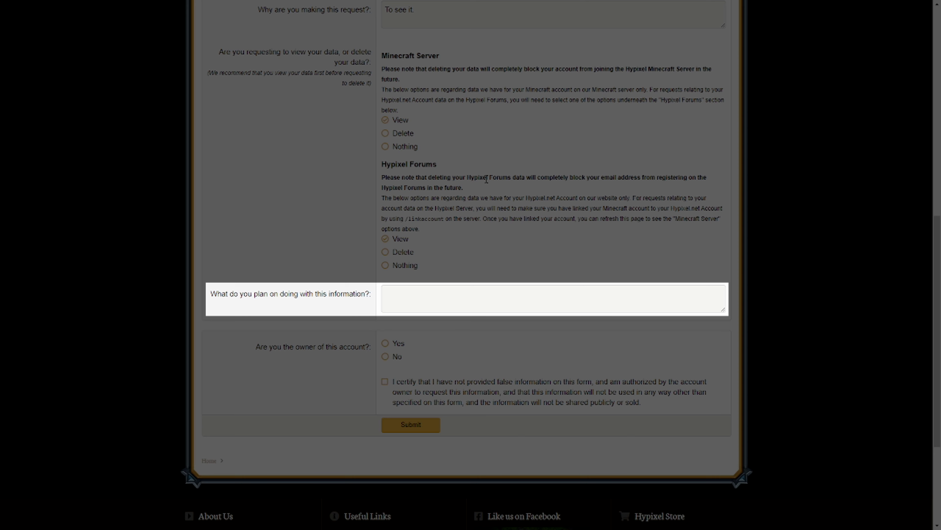
Step: Enter 'Look at it.' as the planned use, confirm account ownership, and submit the form
click(422, 300)
text(Look at it.)
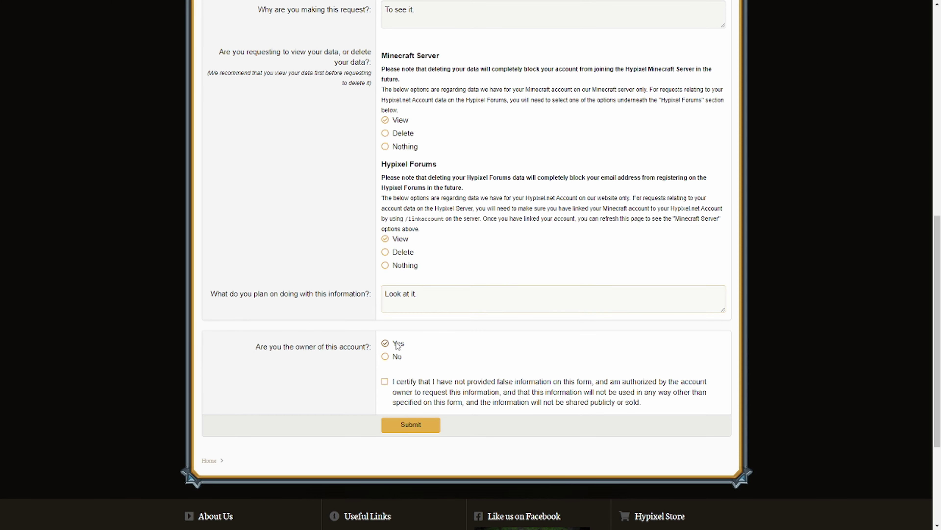
click(397, 345)
click(420, 427)
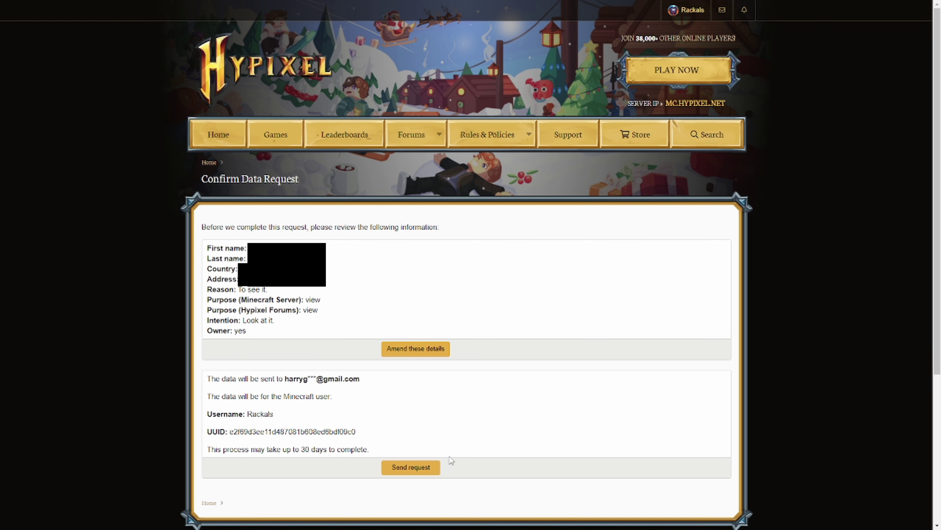
Step: Send the confirmed data request from the Confirm Data Request page
click(423, 468)
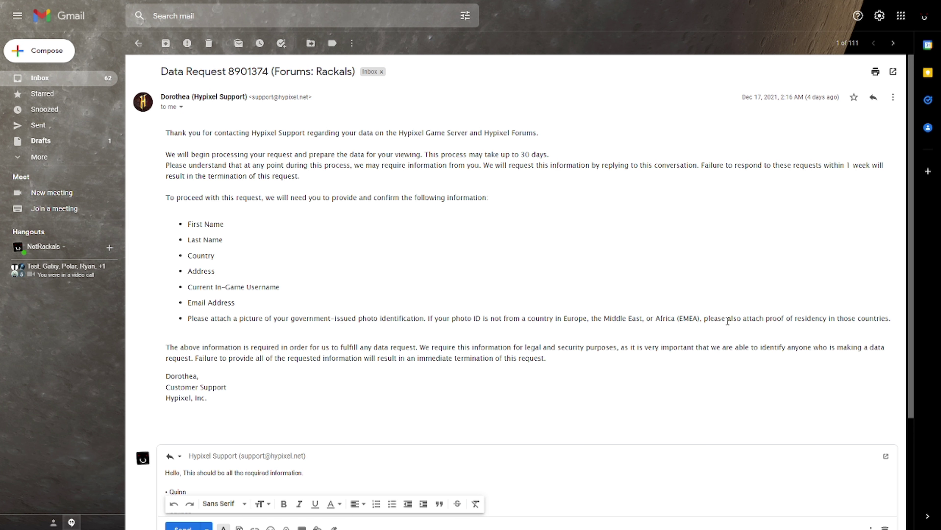
Step: Review the Gmail reply with the IMG_1449.jpg attachment before sending
scroll(728, 321, down, 4)
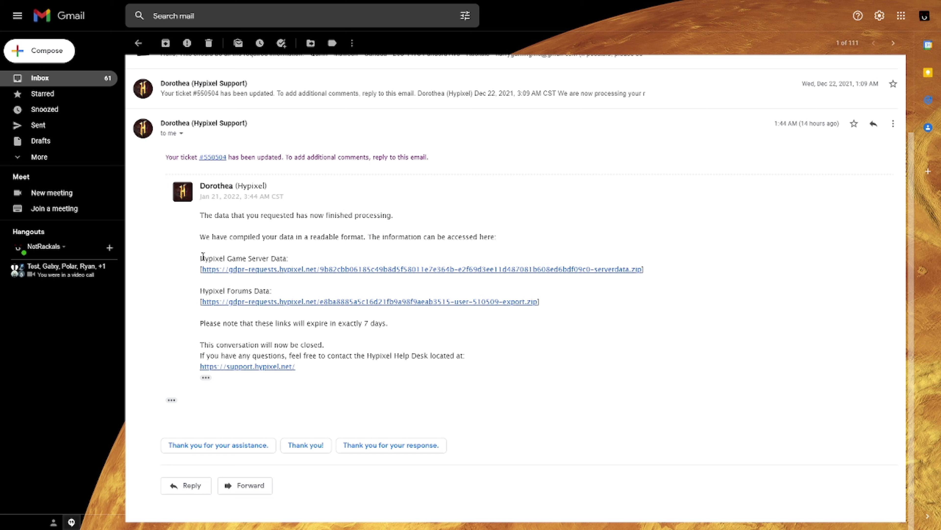
Step: Read the processing-finished message and its Game Server and Forums zip download links
drag(171, 185, 341, 261)
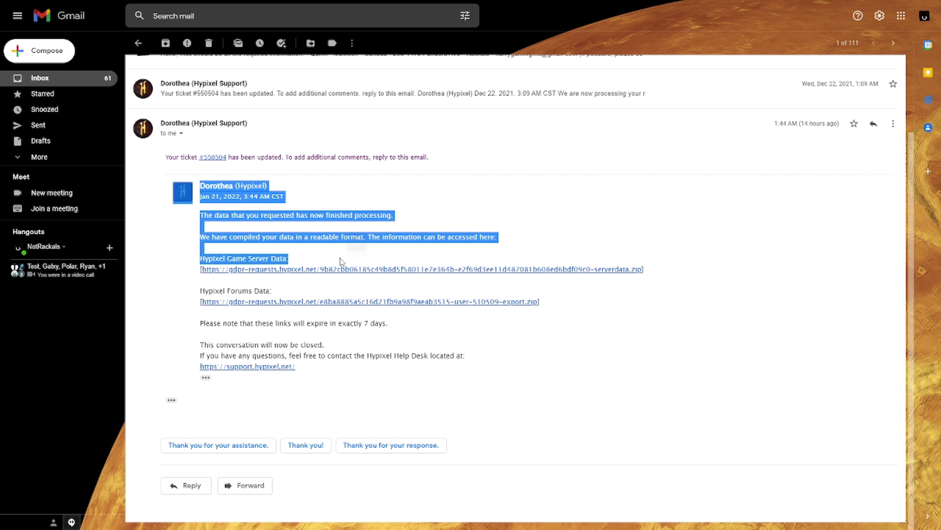
click(341, 261)
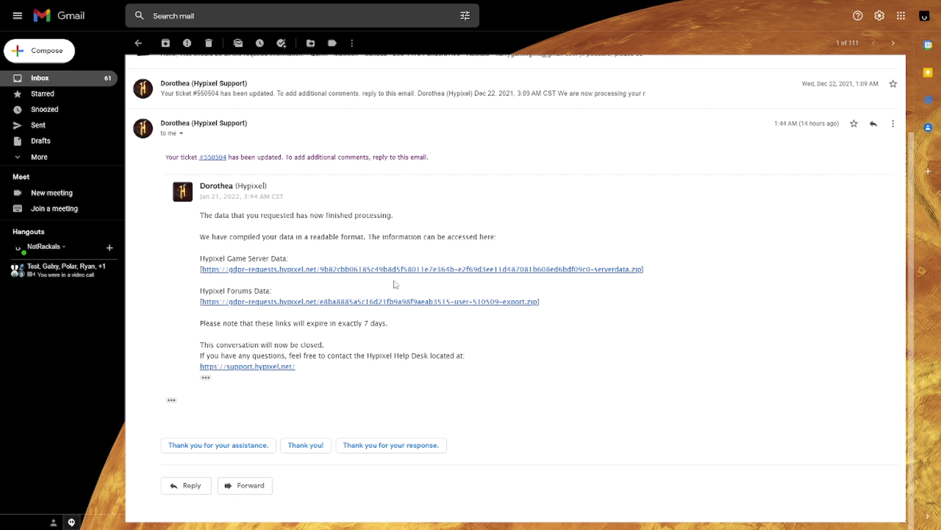
drag(200, 324, 291, 325)
click(301, 328)
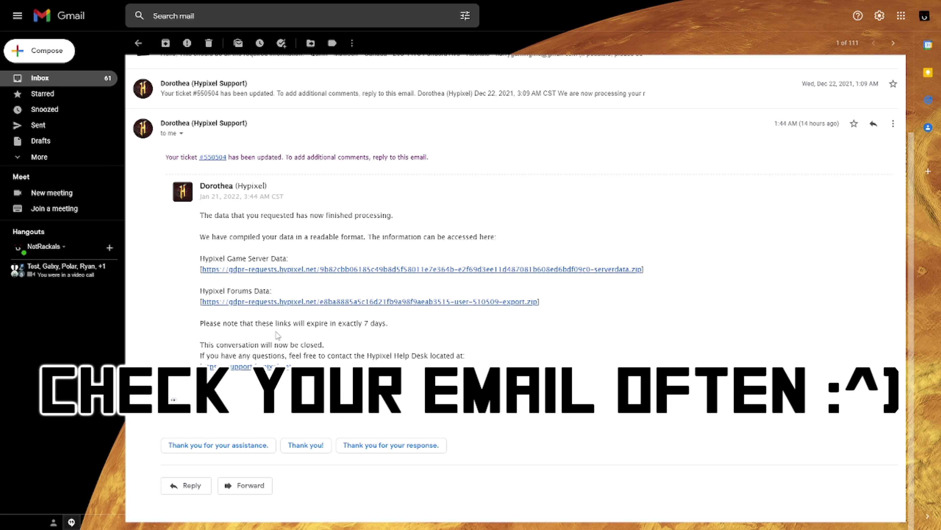